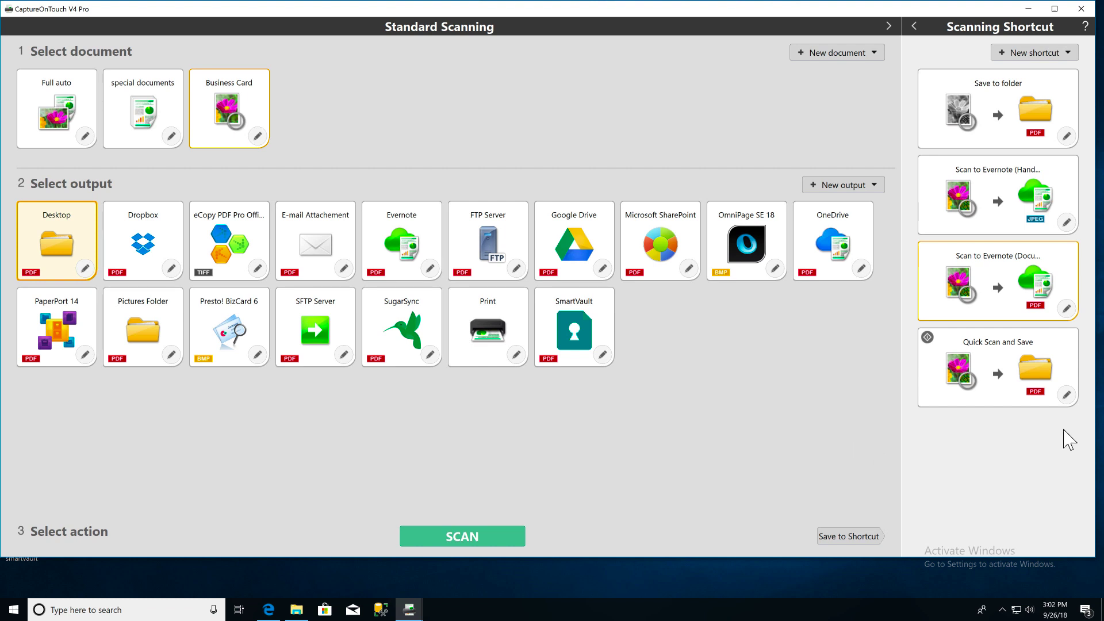
Bring up the New document list offering Business Card, Text and Full auto.
{"action": "mouse_move", "coordinate": [1001, 276]}
Add a Text document type and show its Batch separation method choices, currently No Separation.
{"action": "left_click", "coordinate": [875, 53]}
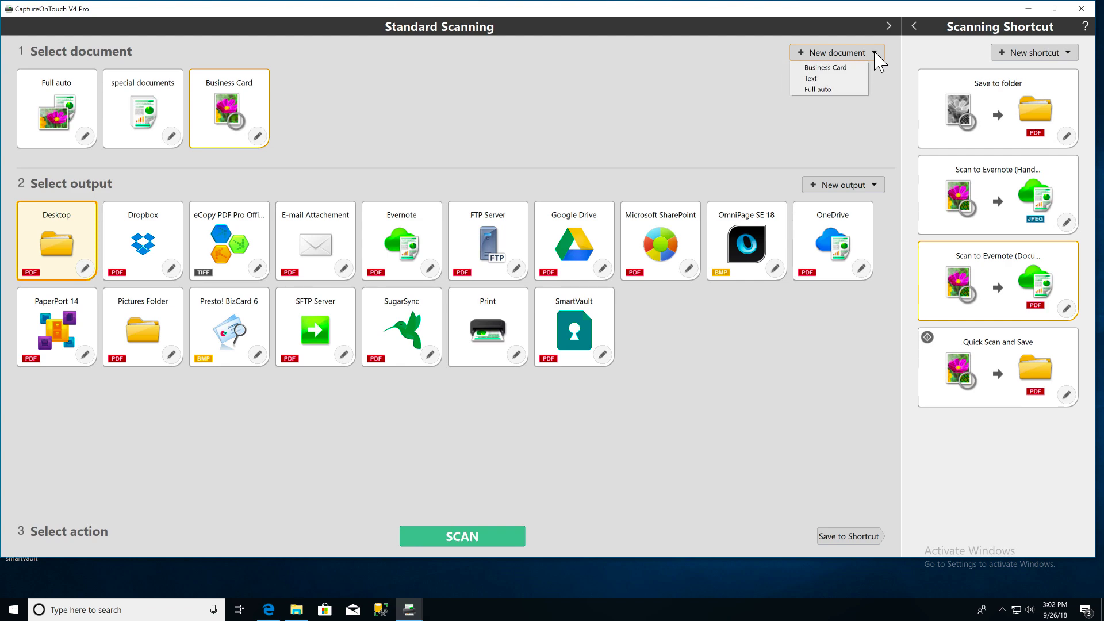
{"action": "left_click", "coordinate": [828, 78]}
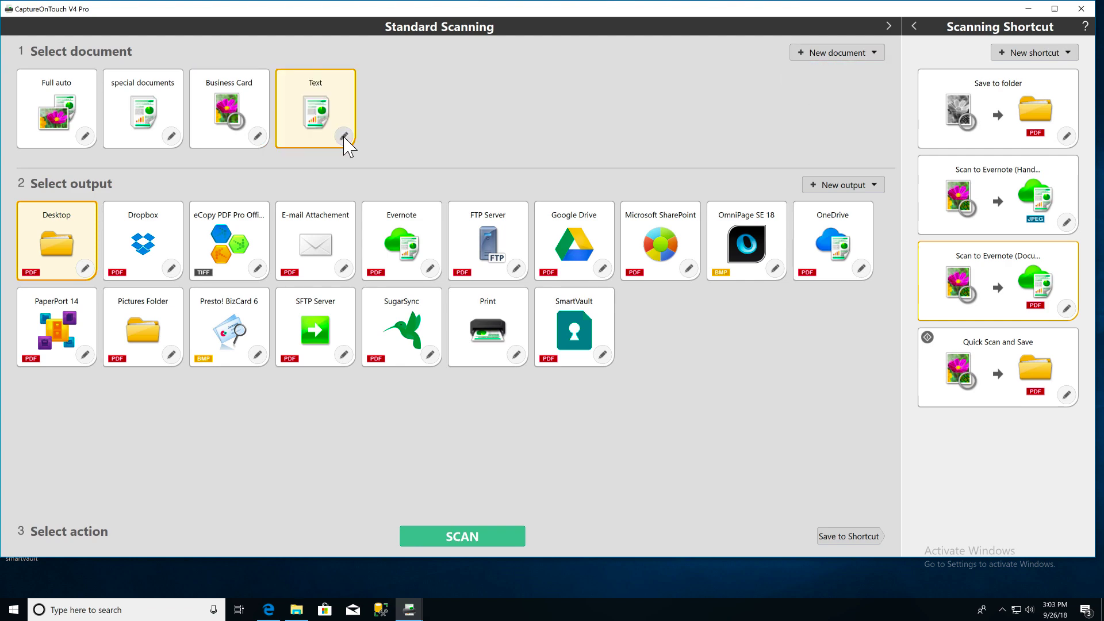
{"action": "left_click", "coordinate": [344, 137]}
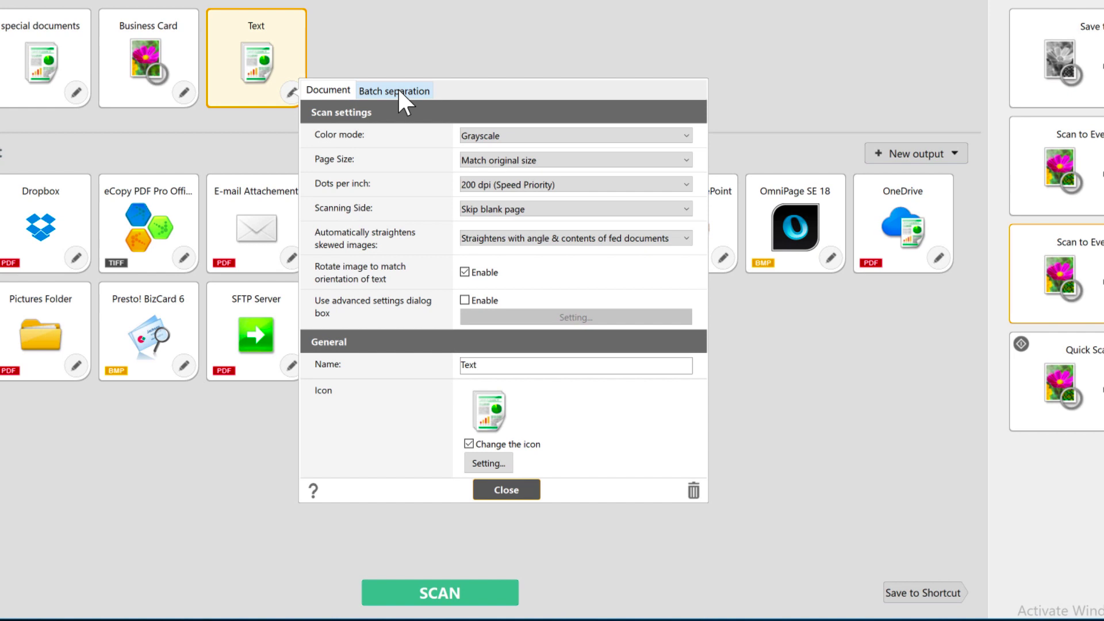
{"action": "left_click", "coordinate": [398, 90]}
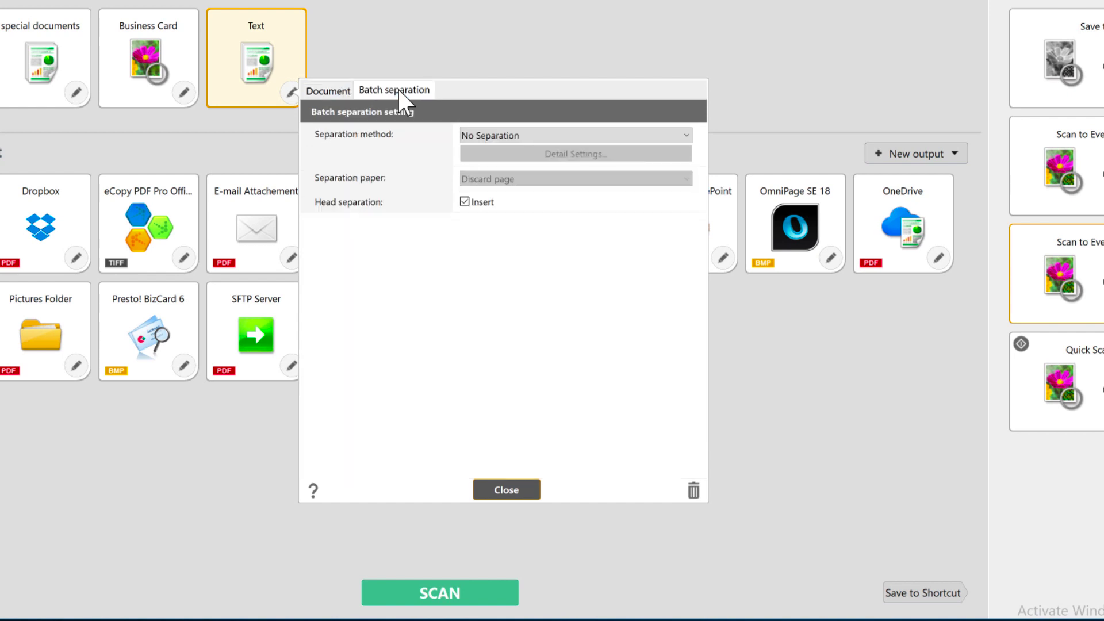
{"action": "left_click", "coordinate": [686, 138]}
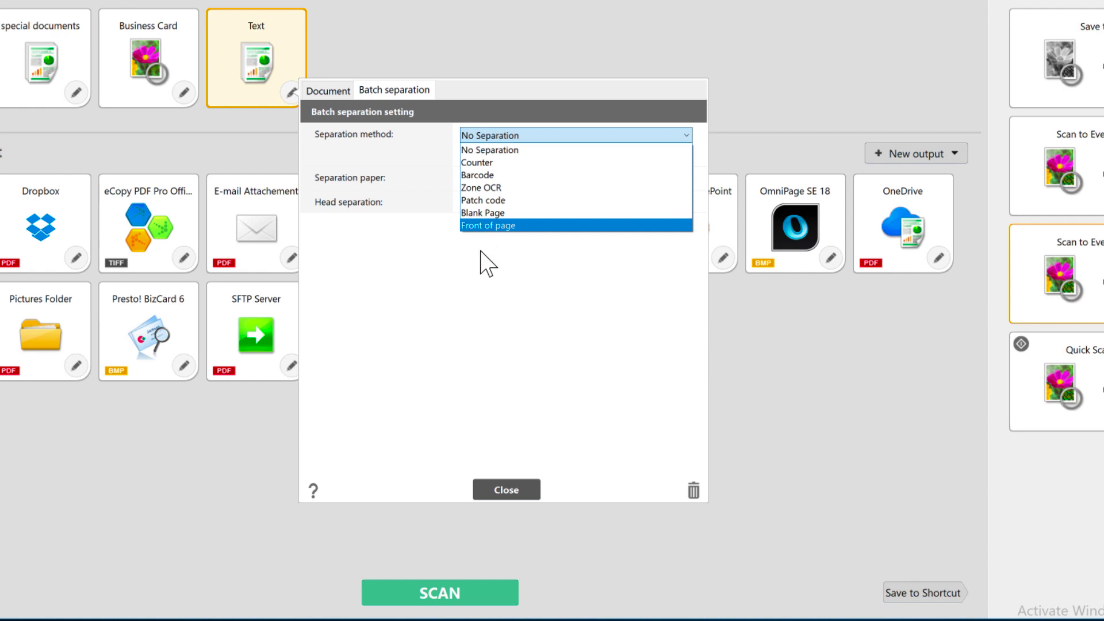
Set batch separation to Counter with 1 page per batch.
{"action": "left_click", "coordinate": [518, 162]}
{"action": "left_click", "coordinate": [592, 153]}
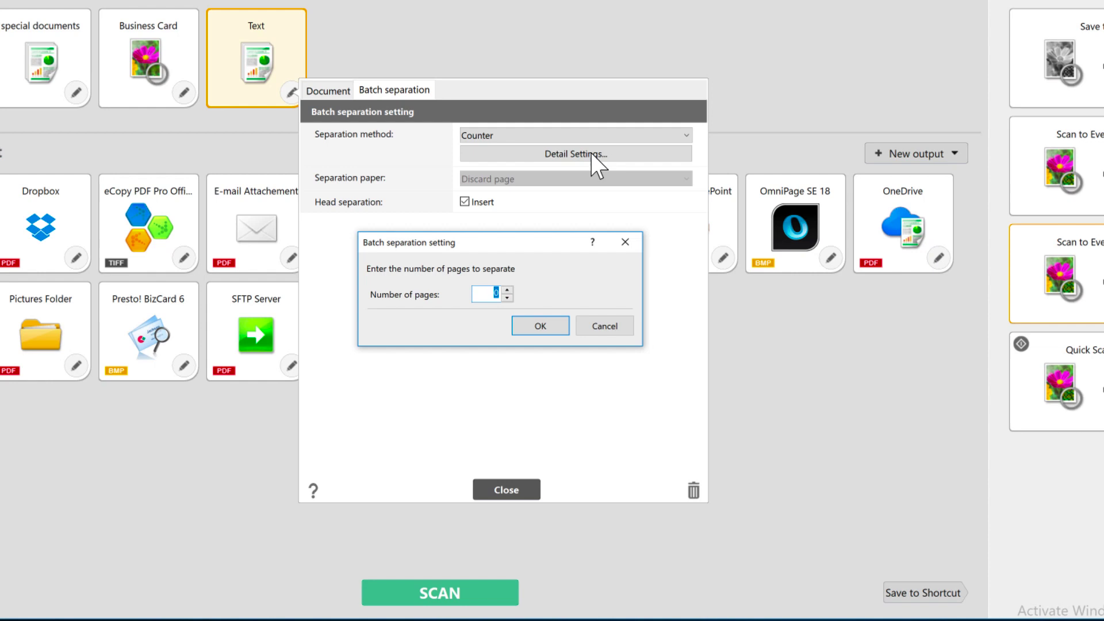
{"action": "left_click", "coordinate": [508, 290]}
{"action": "left_click", "coordinate": [541, 326]}
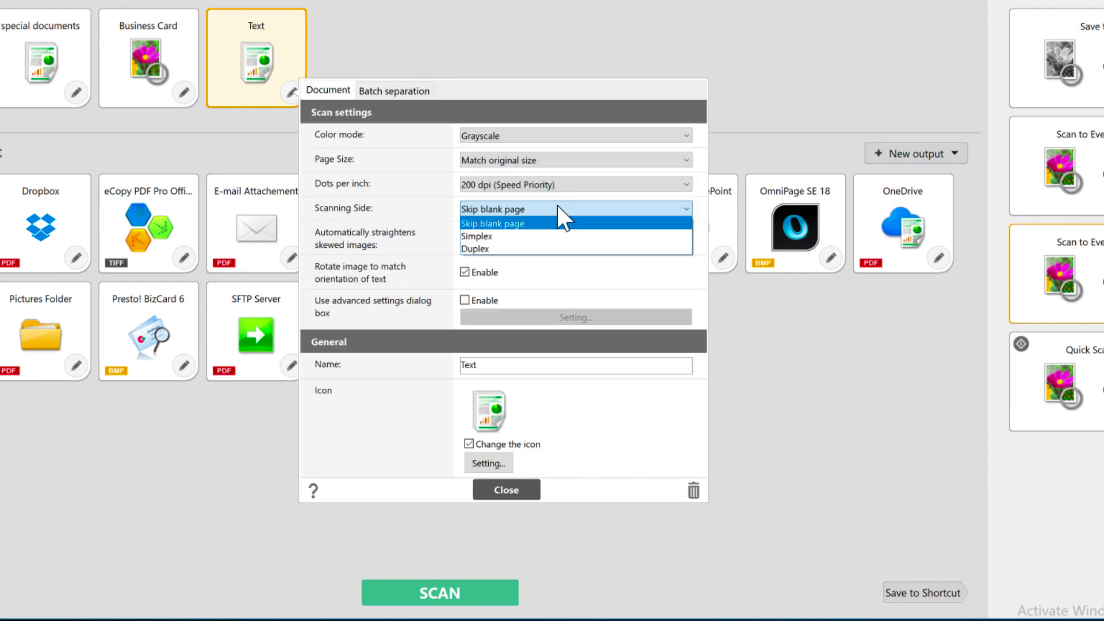
Set Scanning Side to Simplex and Color mode to Detect automatically.
{"action": "left_click", "coordinate": [429, 185]}
{"action": "left_click", "coordinate": [542, 210]}
{"action": "left_click", "coordinate": [526, 236]}
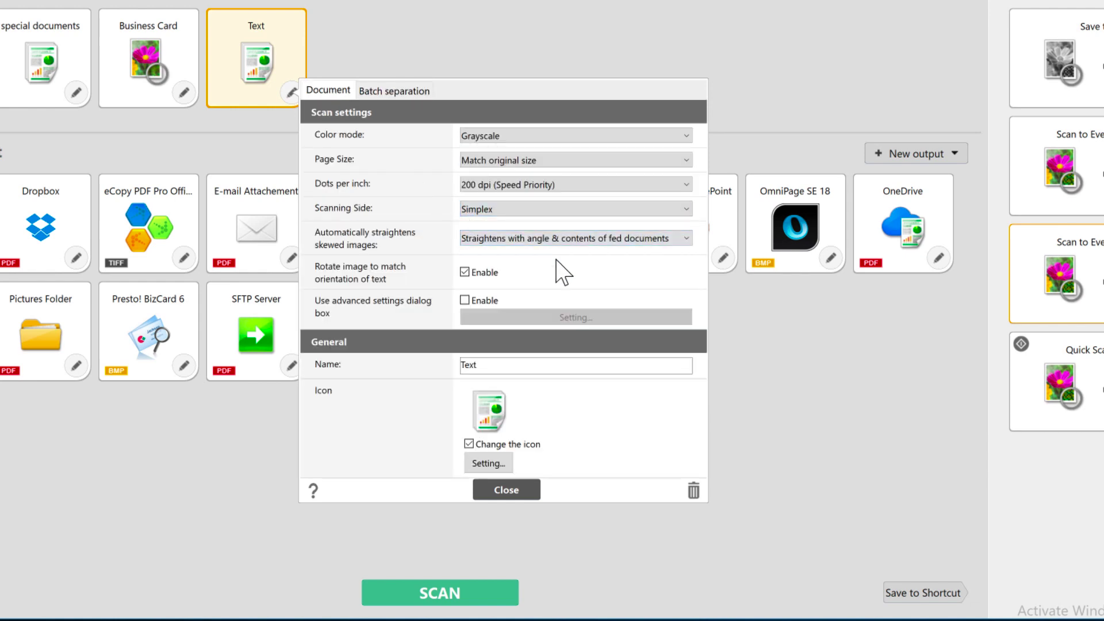
{"action": "left_click", "coordinate": [656, 137]}
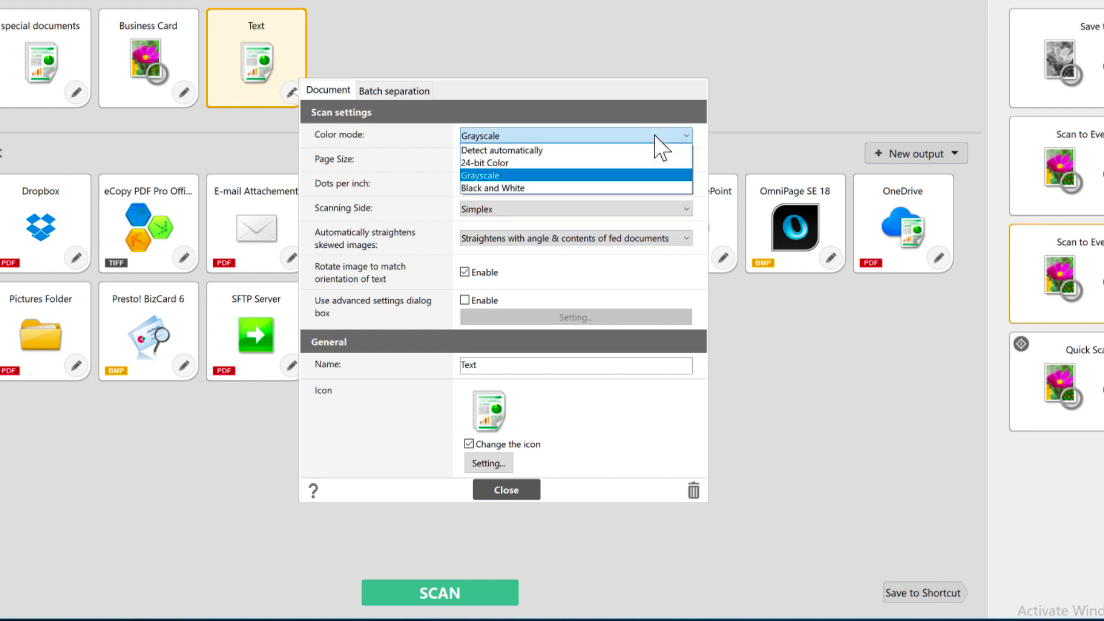
{"action": "left_click", "coordinate": [607, 150]}
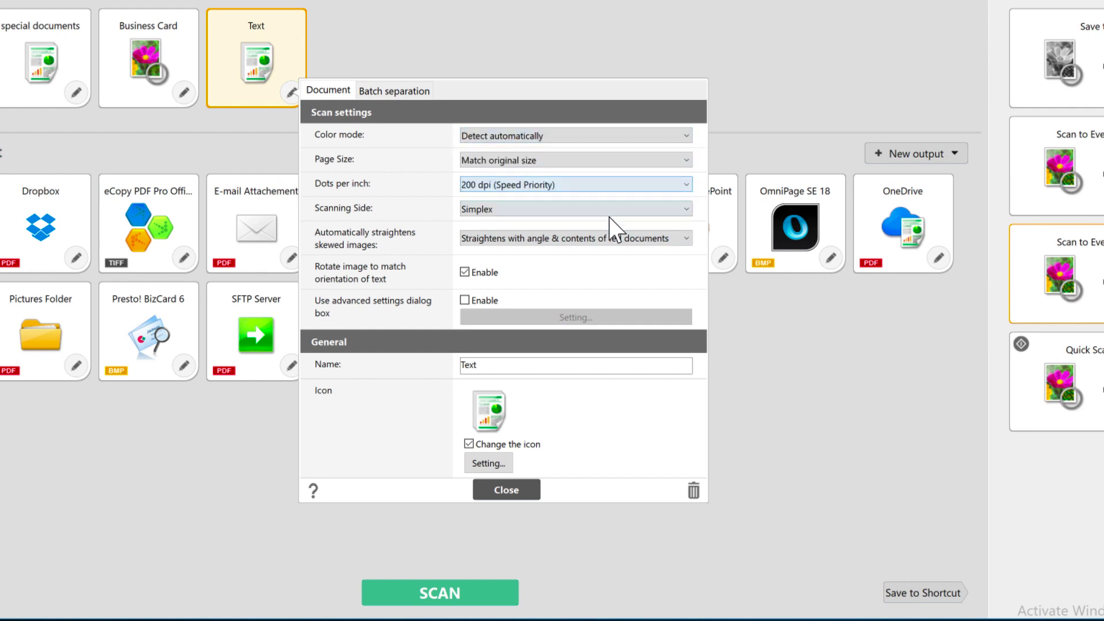
Rename the document type from Text to 'Batch Scanning'.
{"action": "left_click", "coordinate": [490, 363]}
{"action": "left_click_drag", "start_coordinate": [490, 364], "coordinate": [459, 362]}
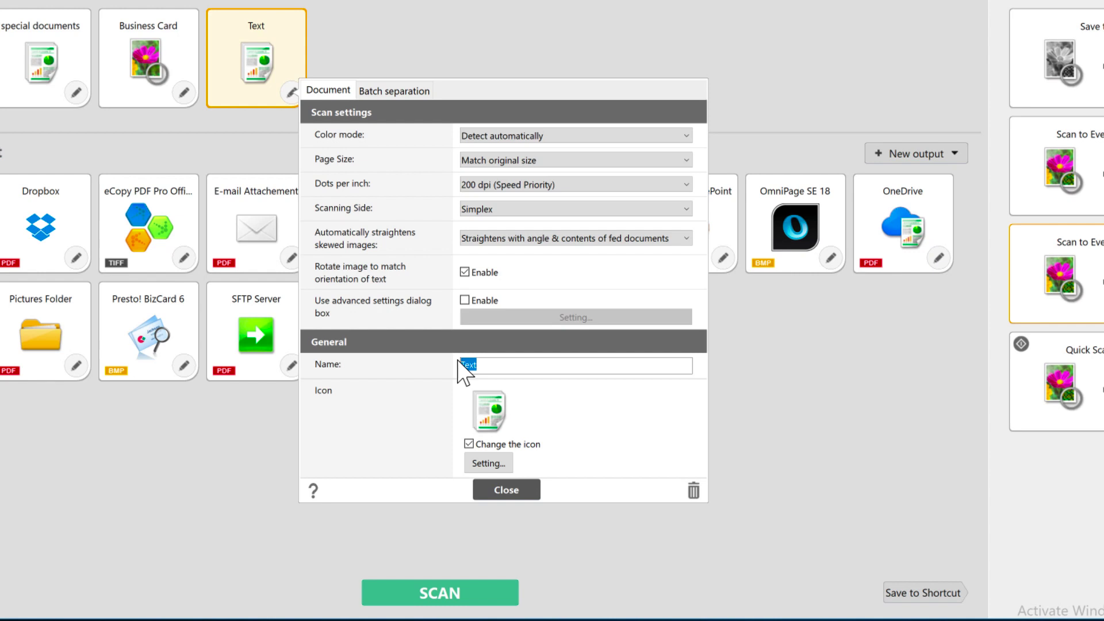
{"action": "type", "text": "Batch Scanning"}
Save the Batch Scanning type and open the Desktop output's settings (Scanned Receipt, PDF, Pictures).
{"action": "left_click", "coordinate": [519, 491]}
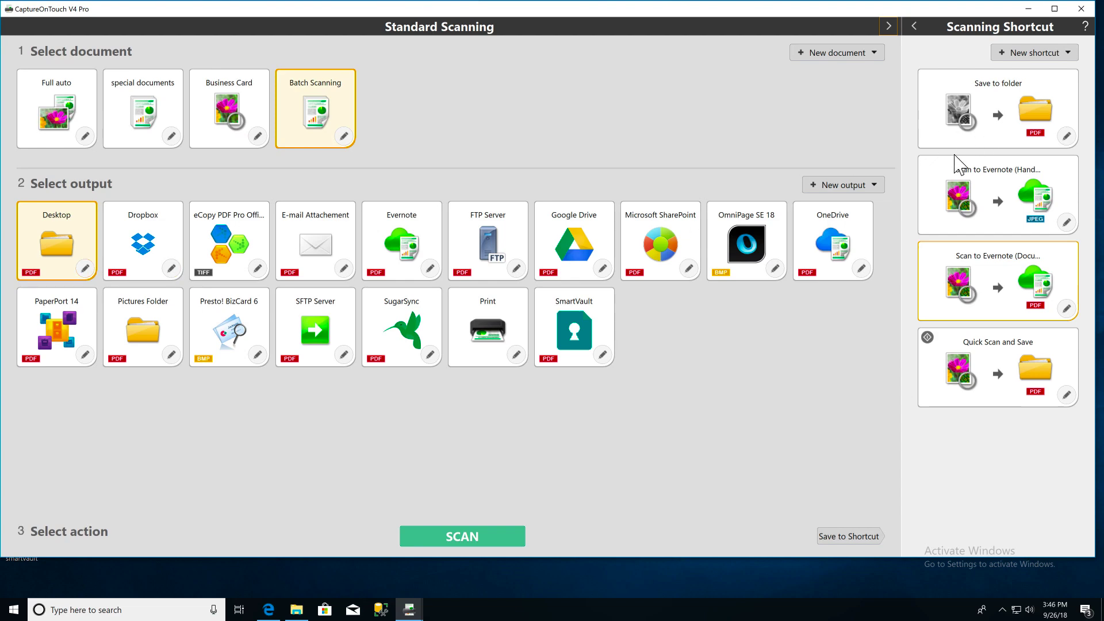
{"action": "left_click", "coordinate": [875, 185]}
{"action": "left_click", "coordinate": [677, 187]}
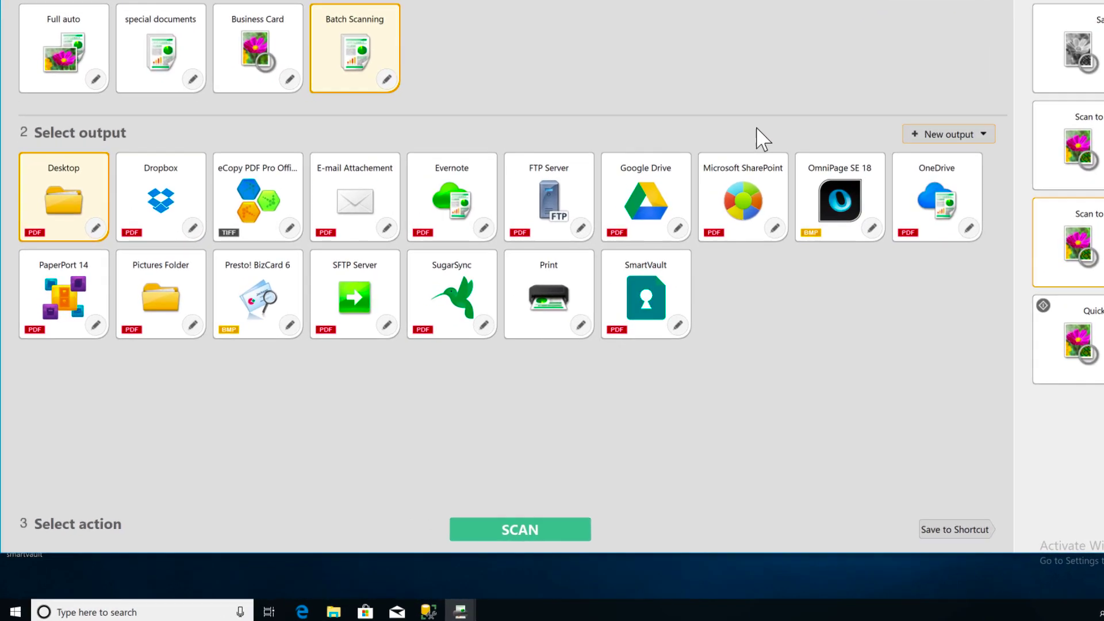
{"action": "left_click", "coordinate": [85, 267]}
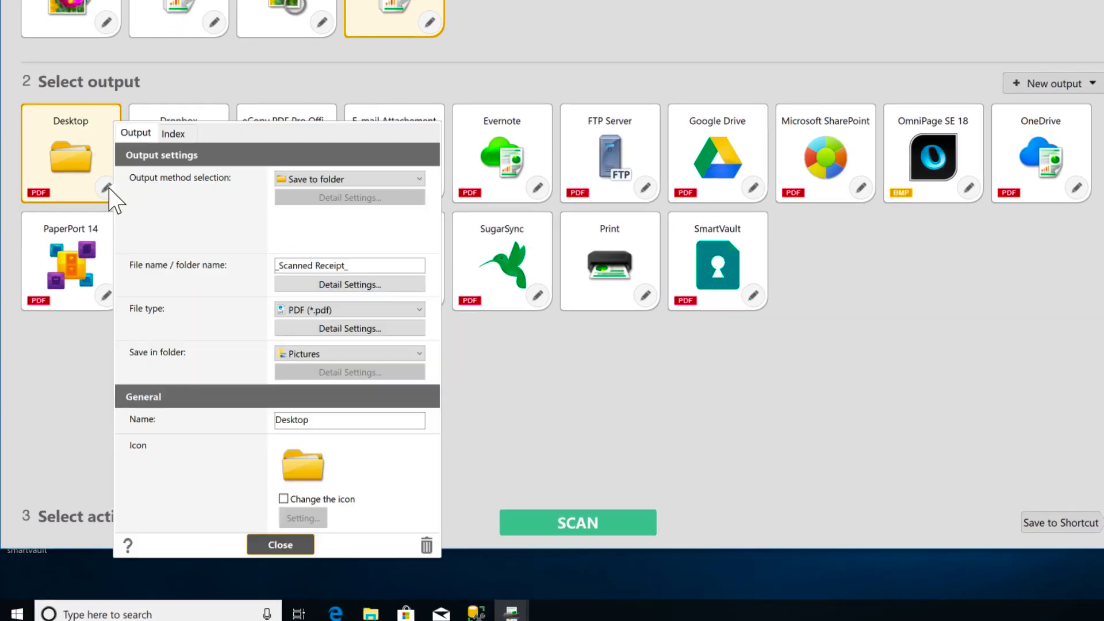
Open the file name detail settings and inspect the Character string 2 and Detection result 2 items.
{"action": "left_click", "coordinate": [344, 285]}
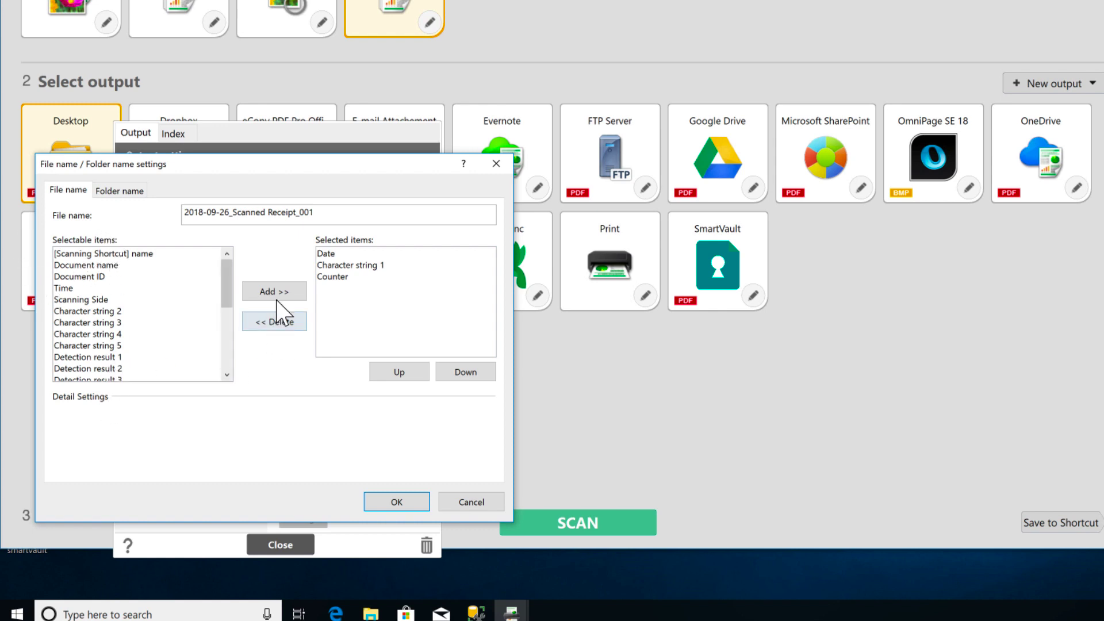
{"action": "left_click", "coordinate": [96, 311]}
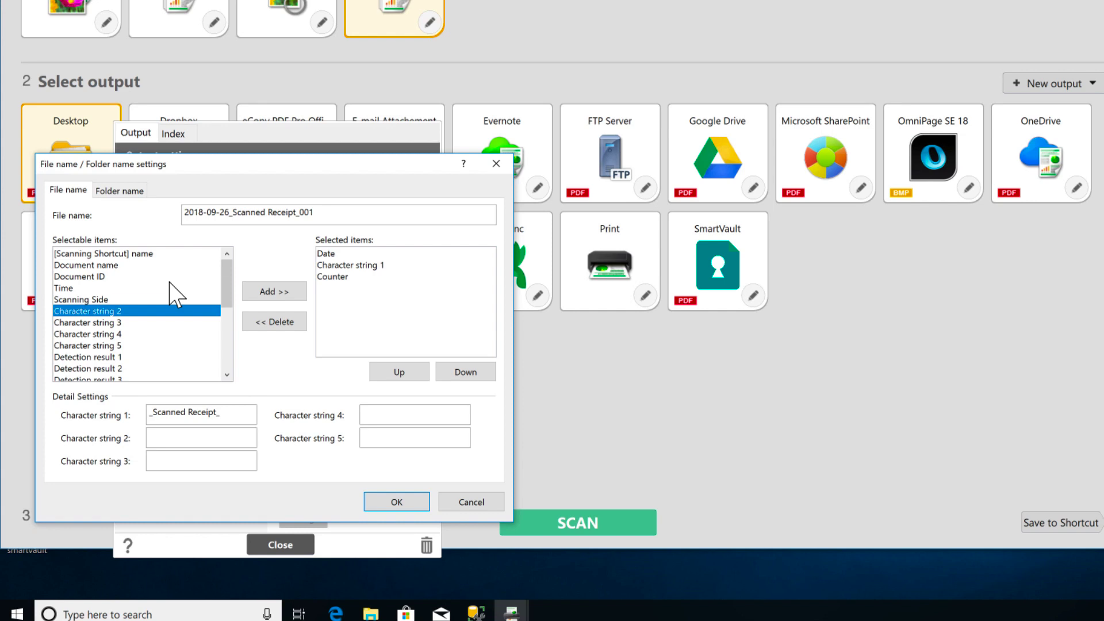
{"action": "scroll", "coordinate": [175, 293], "scroll_direction": "down", "scroll_amount": 4}
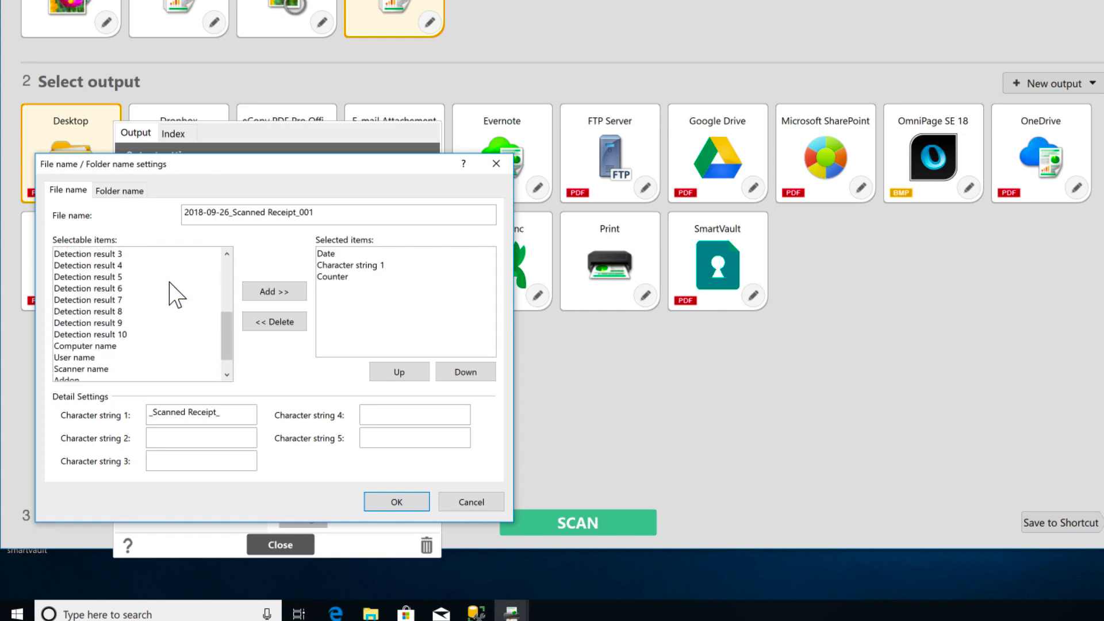
{"action": "scroll", "coordinate": [176, 293], "scroll_direction": "down", "scroll_amount": 1}
{"action": "scroll", "coordinate": [173, 290], "scroll_direction": "up", "scroll_amount": 3}
{"action": "left_click", "coordinate": [57, 299]}
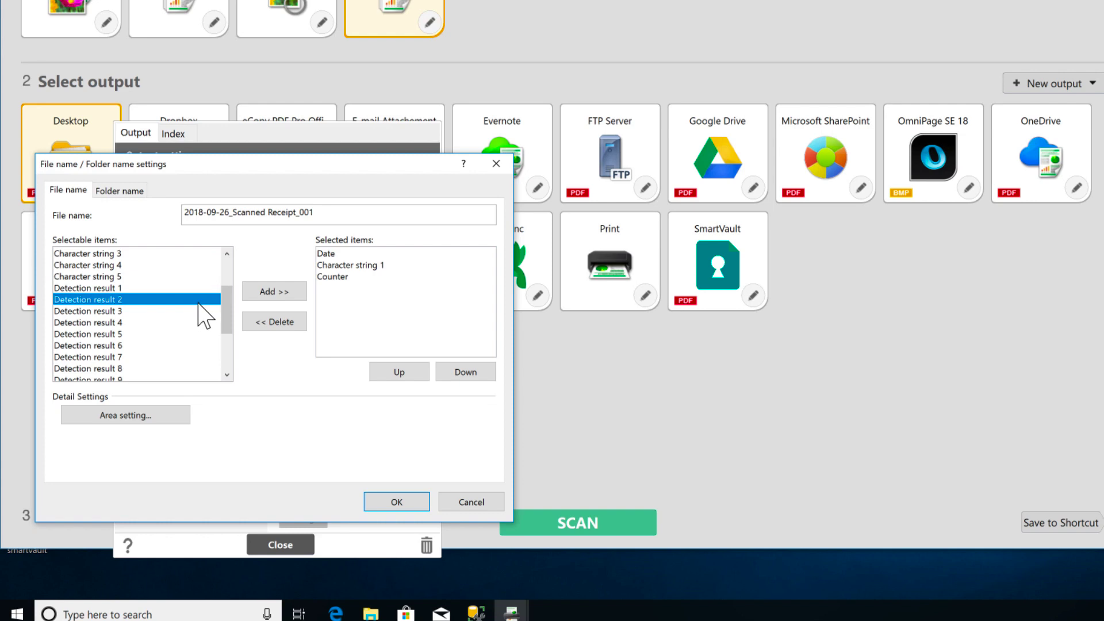
Accept the 2018-09-26_Scanned Receipt_001 naming, keep saving to Pictures, and close Desktop output settings.
{"action": "left_click", "coordinate": [401, 502]}
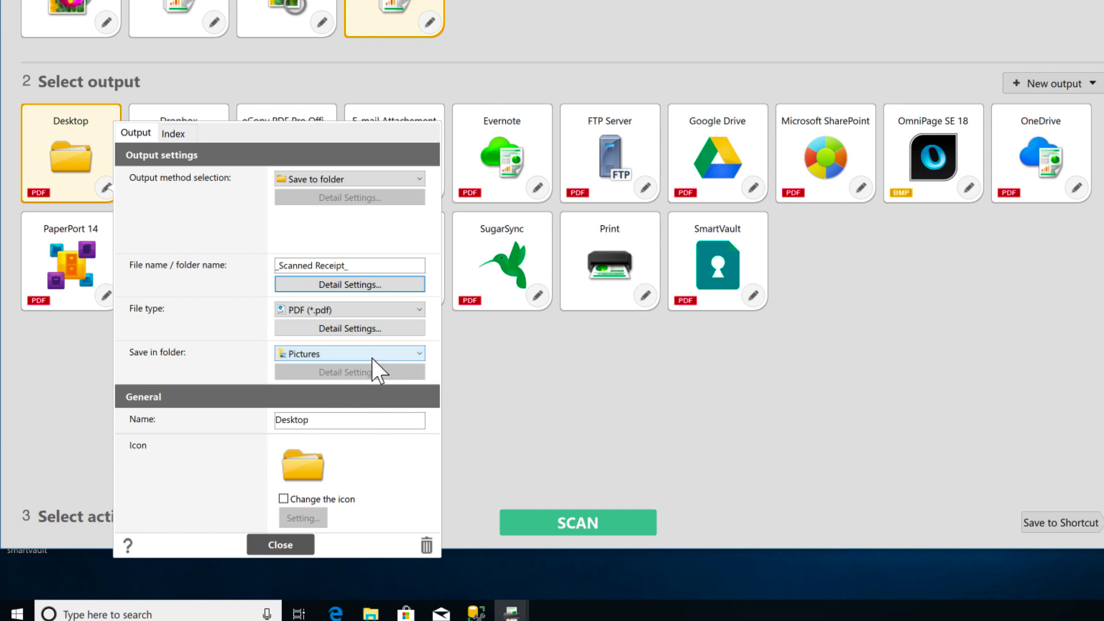
{"action": "left_click", "coordinate": [372, 358]}
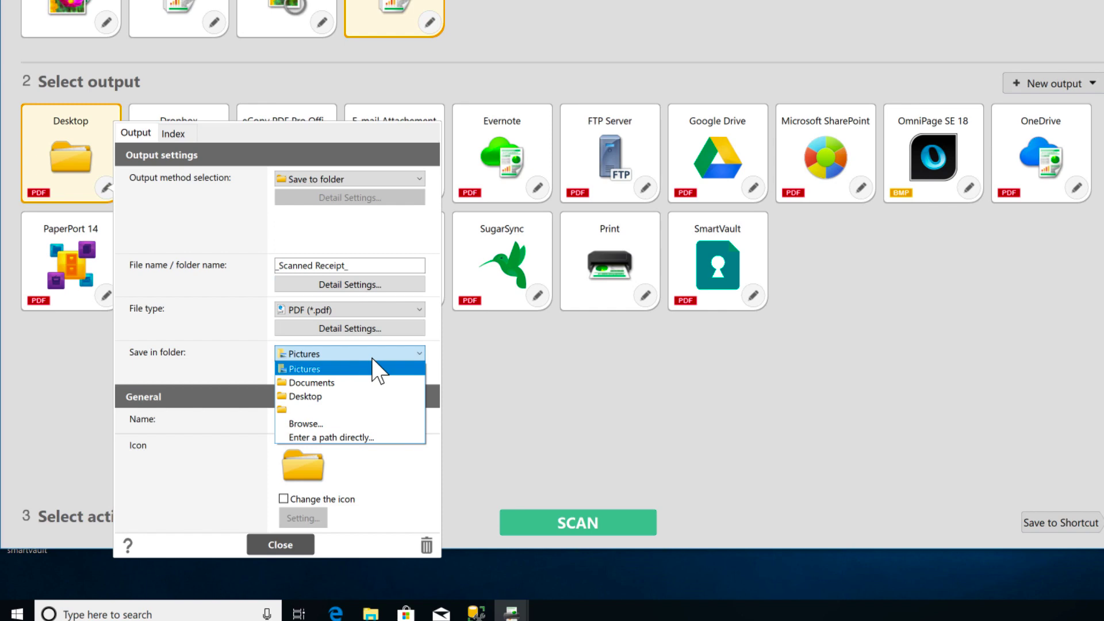
{"action": "left_click", "coordinate": [377, 369]}
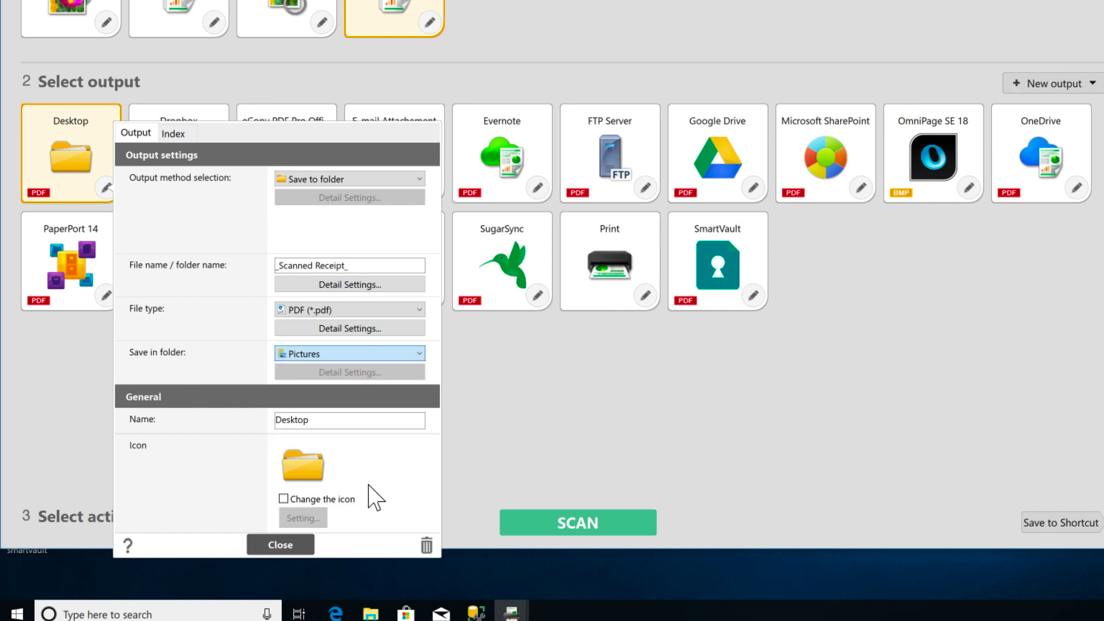
{"action": "left_click", "coordinate": [274, 544]}
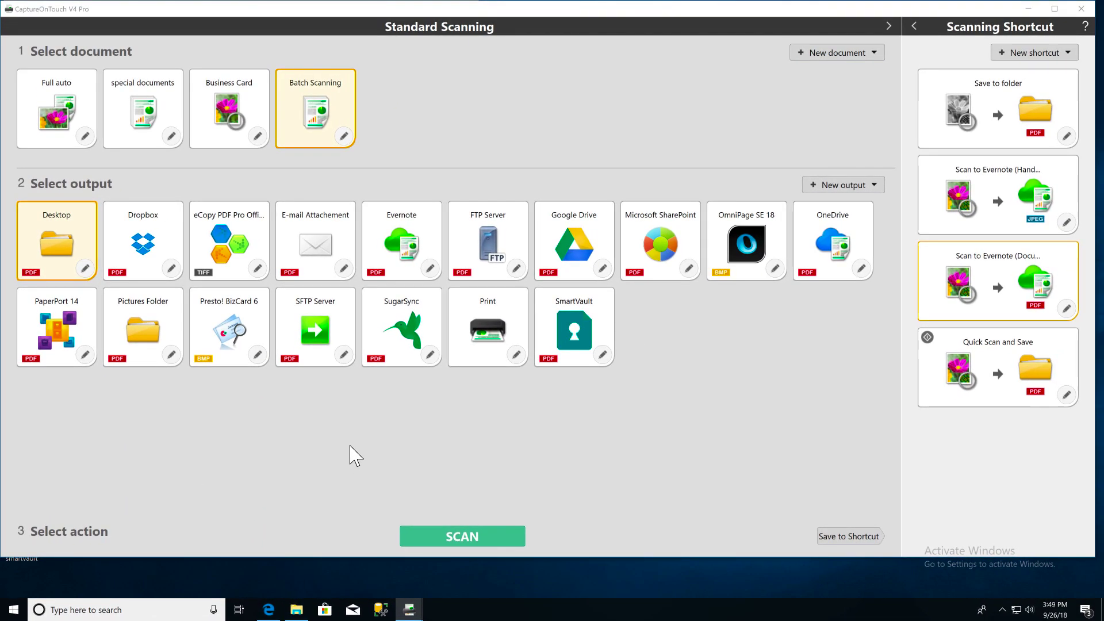
Scan the receipt batch to produce the pages for review.
{"action": "left_click", "coordinate": [485, 540]}
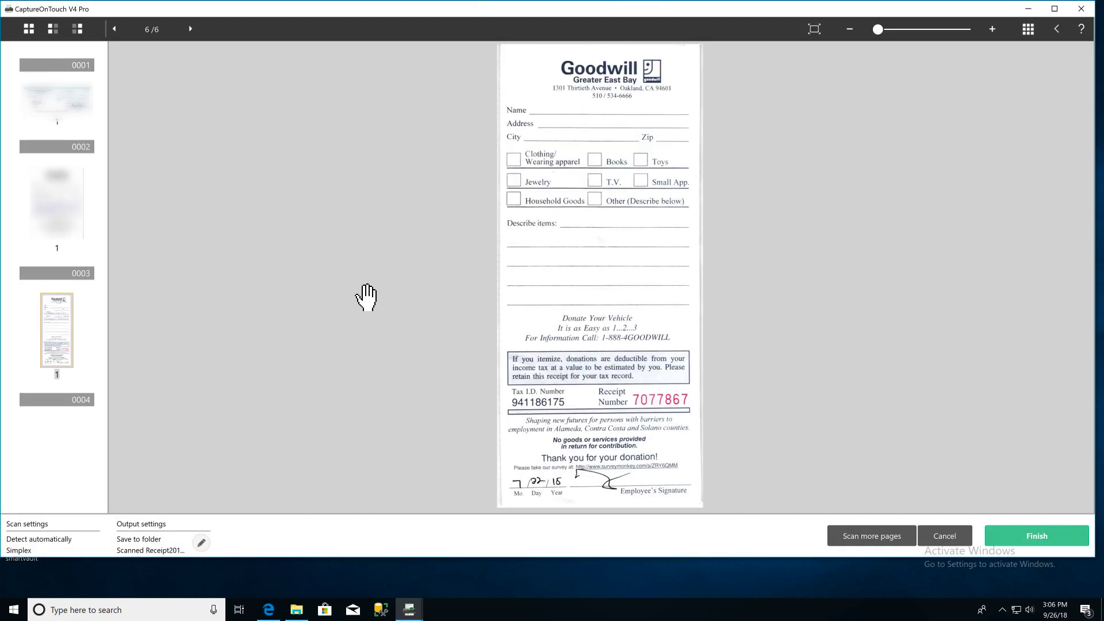